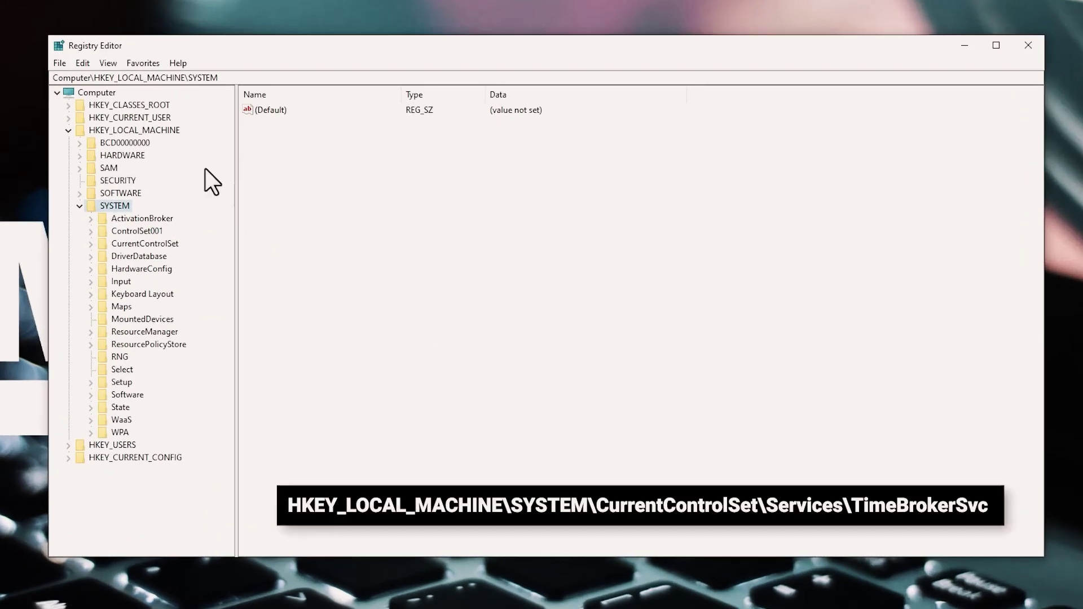
In HKLM\SYSTEM\CurrentControlSet\Services\TimeBrokerSvc, change the Start value to 4.
left_click(145, 131)
left_click(101, 205)
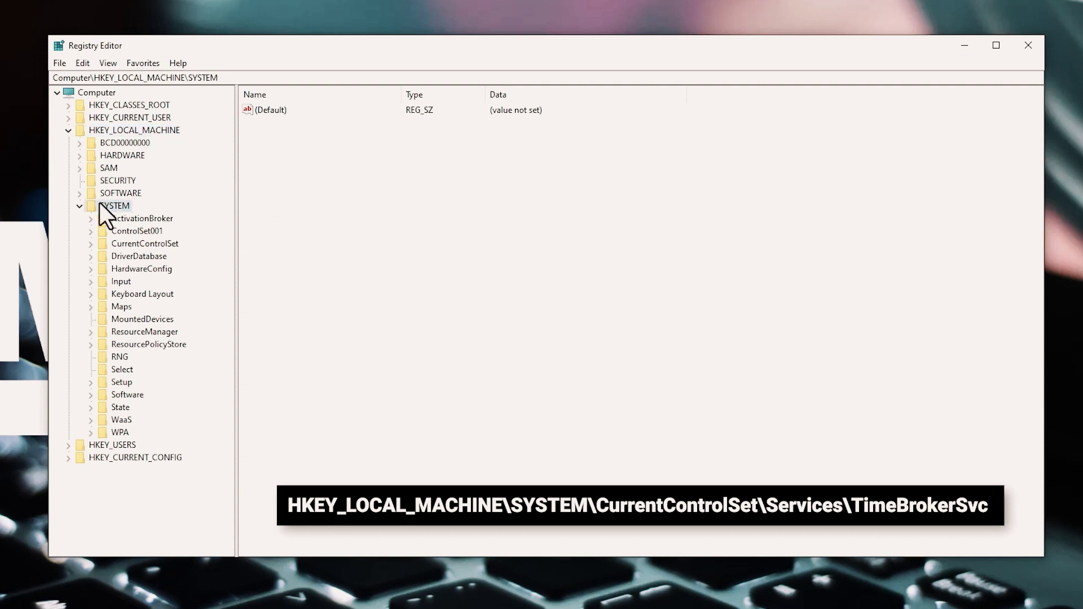
double_click(122, 242)
double_click(137, 306)
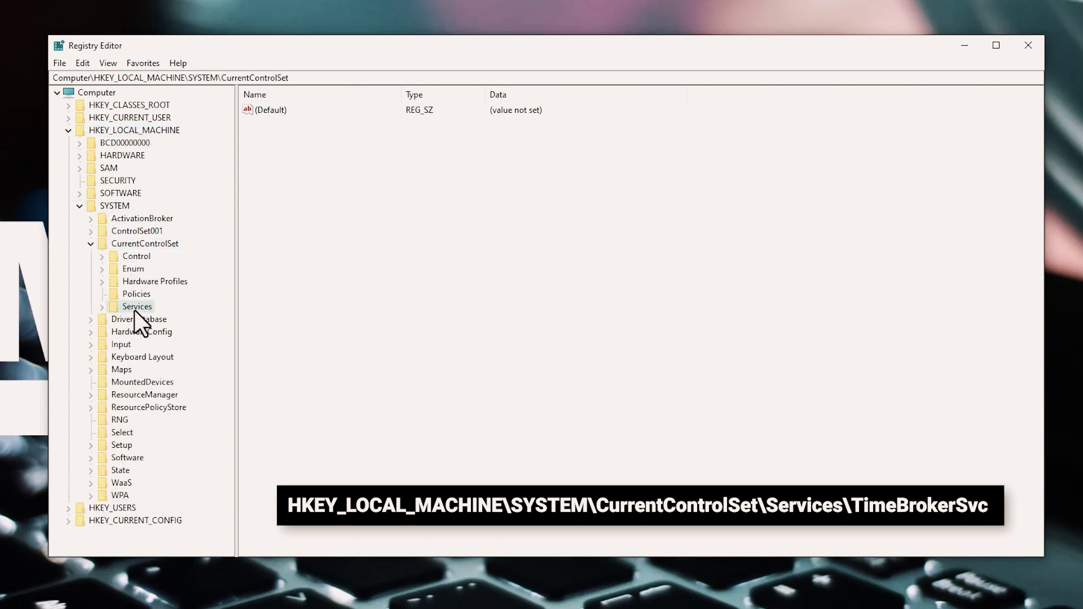
left_click_drag(228, 107, 235, 426)
left_click(179, 309)
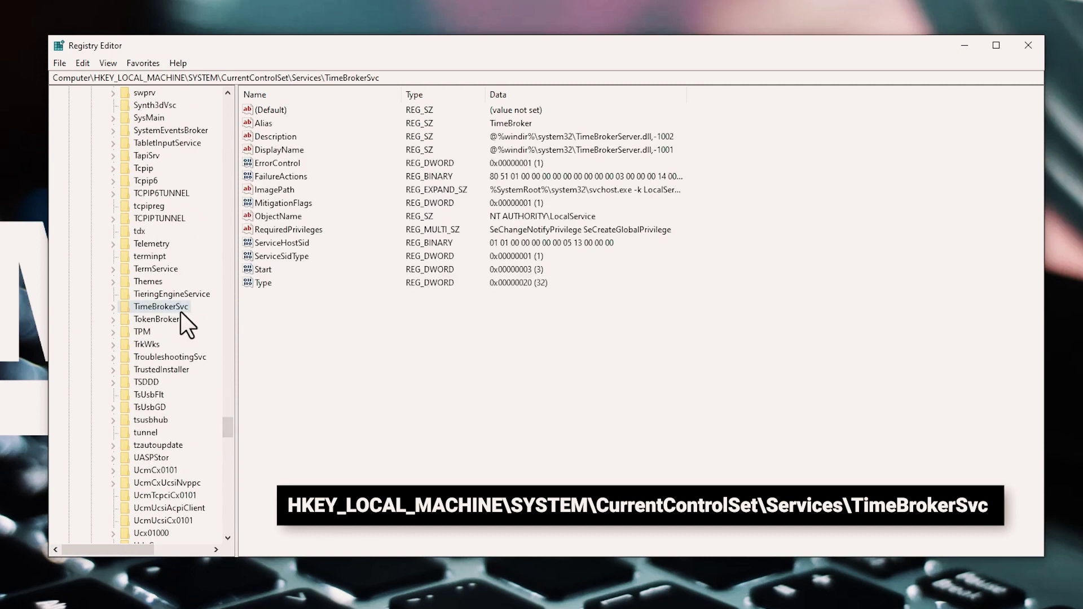
double_click(263, 271)
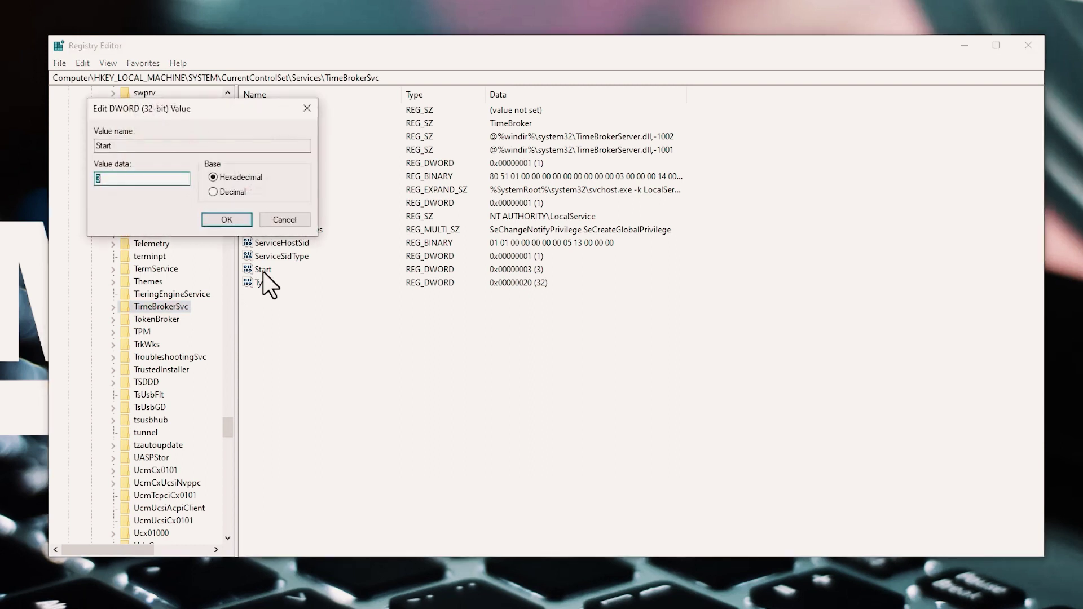
type("4")
left_click(226, 220)
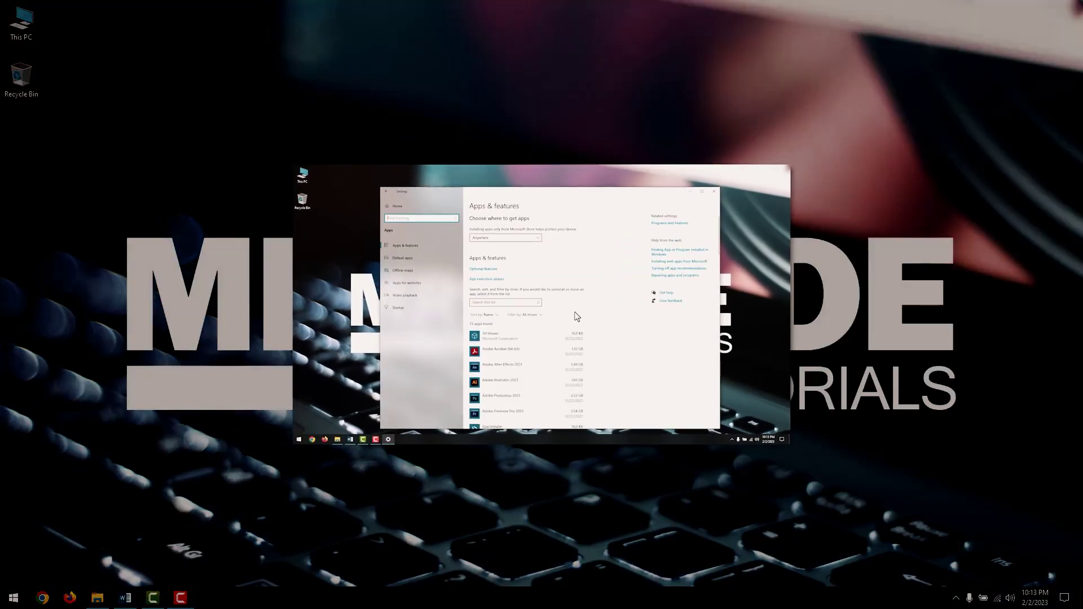
Scroll down to the bottom of the installed apps list in Apps & features.
scroll(575, 310, "down", 10)
scroll(581, 312, "down", 15)
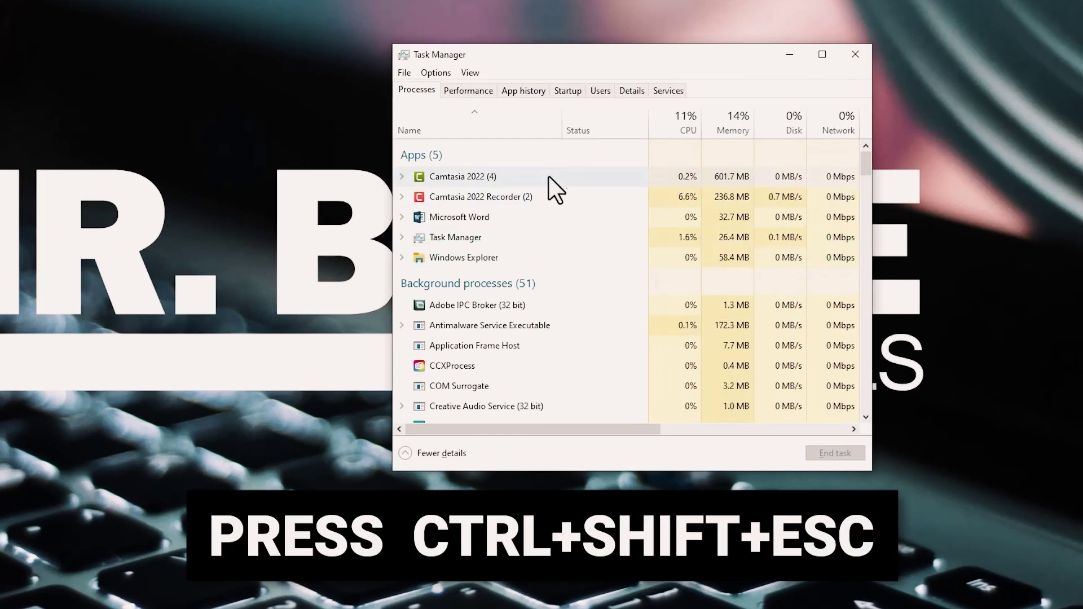
Set Microsoft Edge to Disabled in Task Manager's Startup list.
left_click(566, 92)
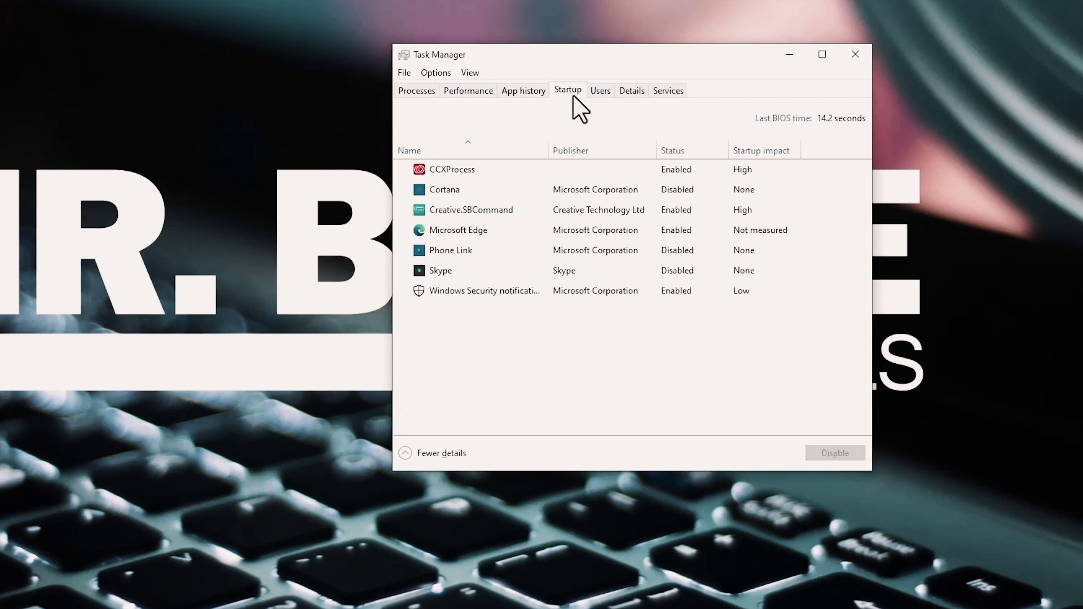
left_click(679, 230)
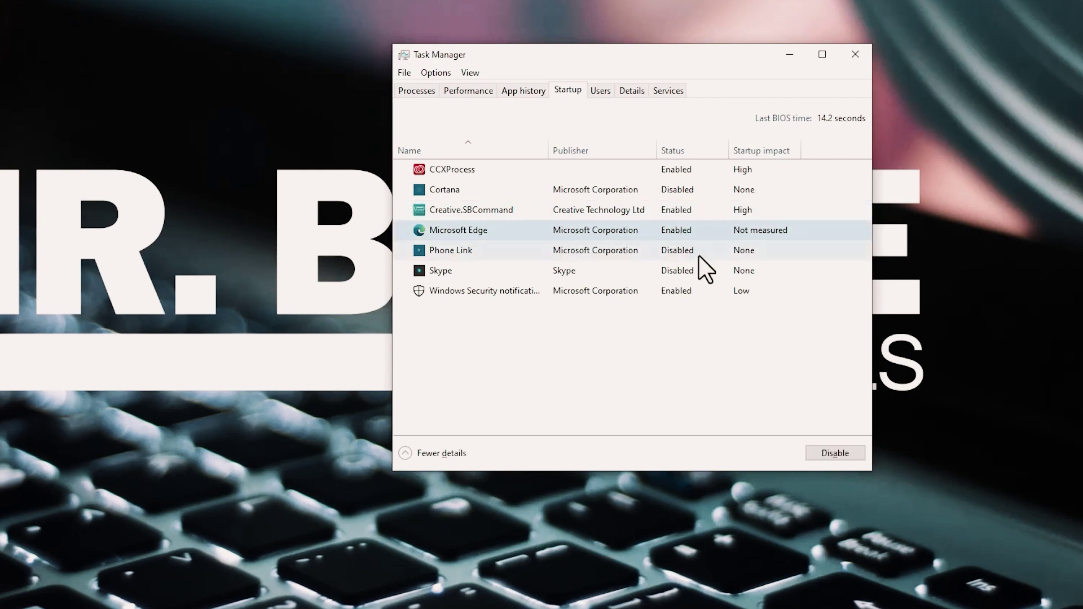
left_click(828, 453)
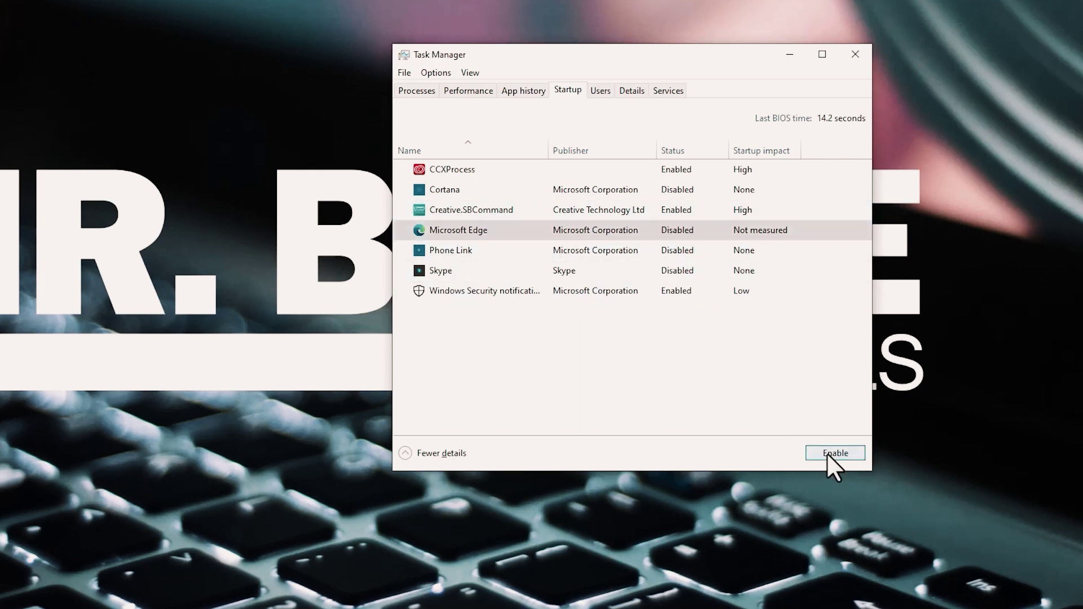
left_click(828, 453)
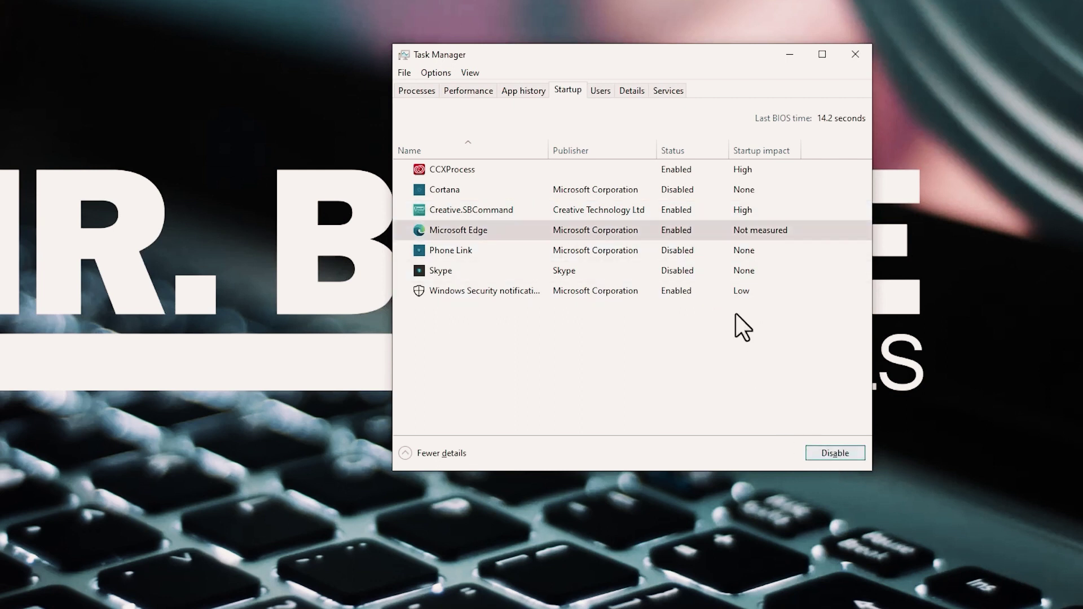
right_click(681, 234)
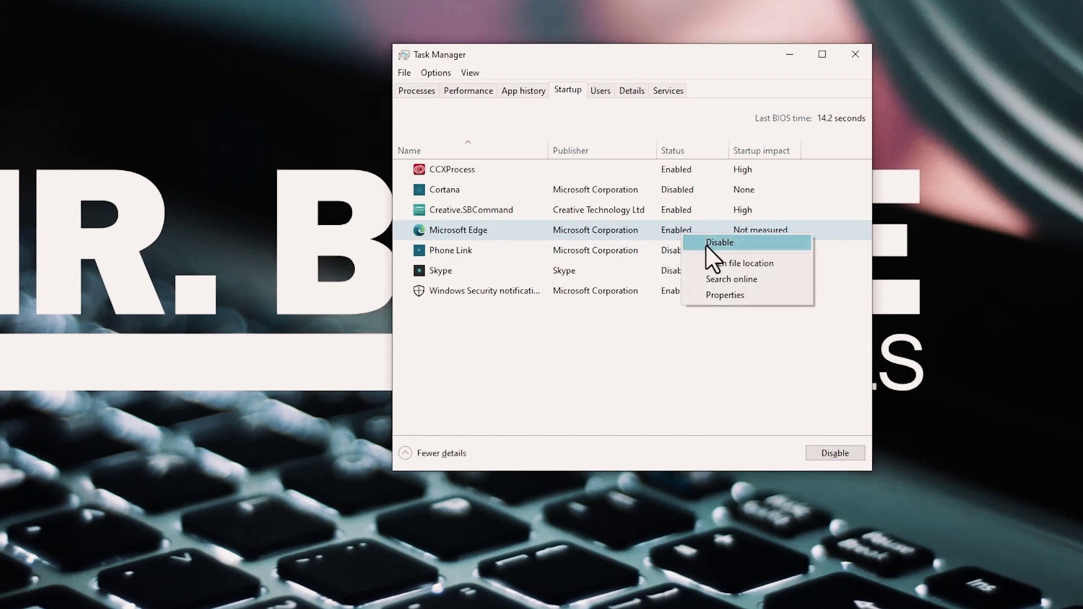
left_click(706, 244)
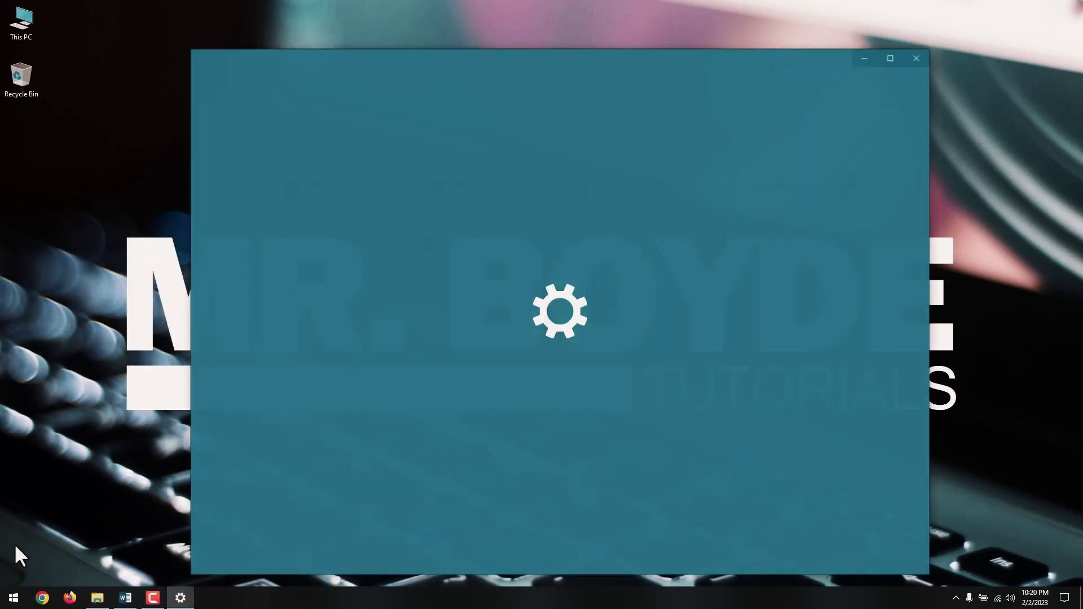
Switch Allow downloads from other PCs to Off under Windows Update's Delivery Optimization.
left_click(320, 366)
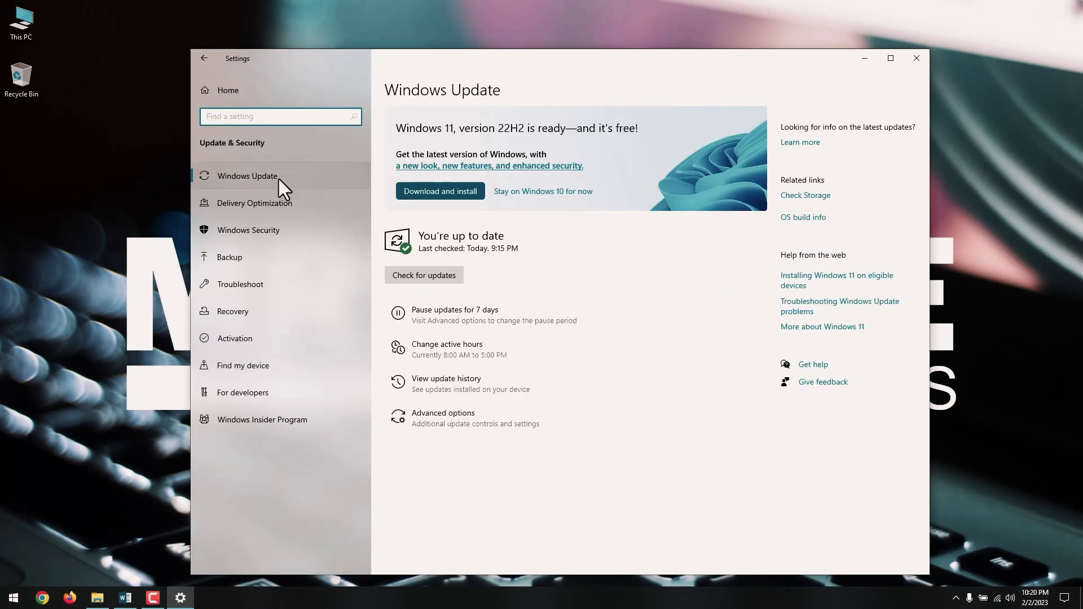
left_click(436, 416)
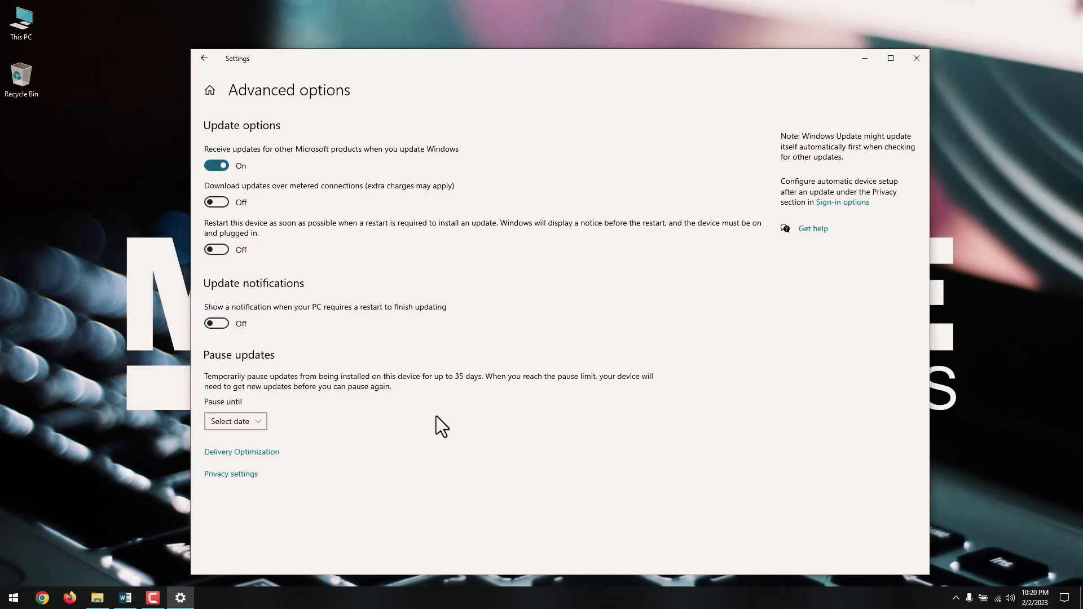
left_click(272, 452)
left_click(394, 312)
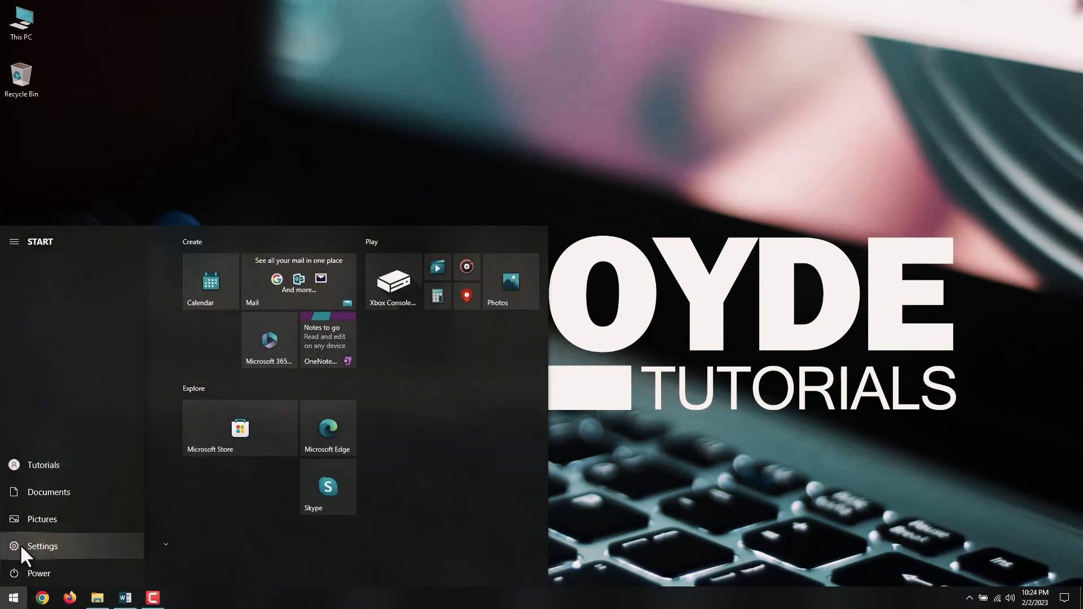
Search Settings for 'performance' and choose Adjust the appearance and performance of Windows.
left_click(21, 545)
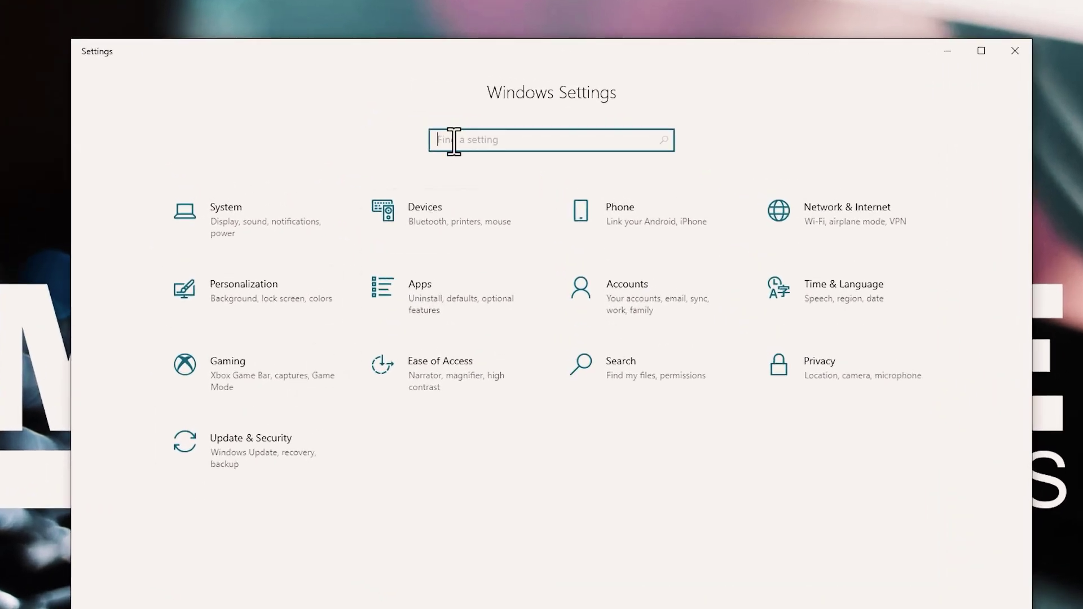
type("performance")
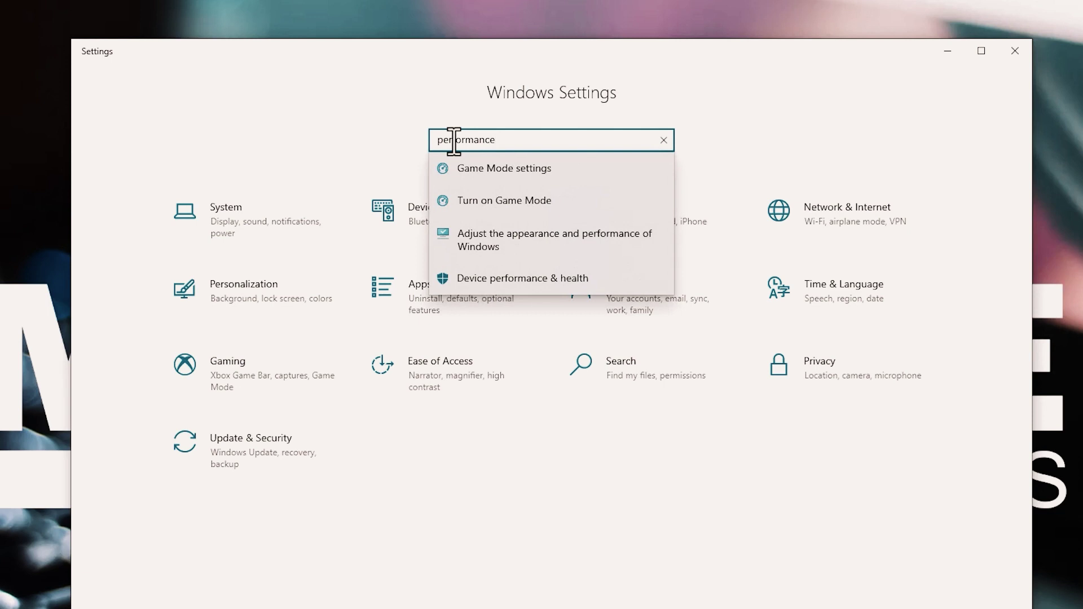
left_click(492, 236)
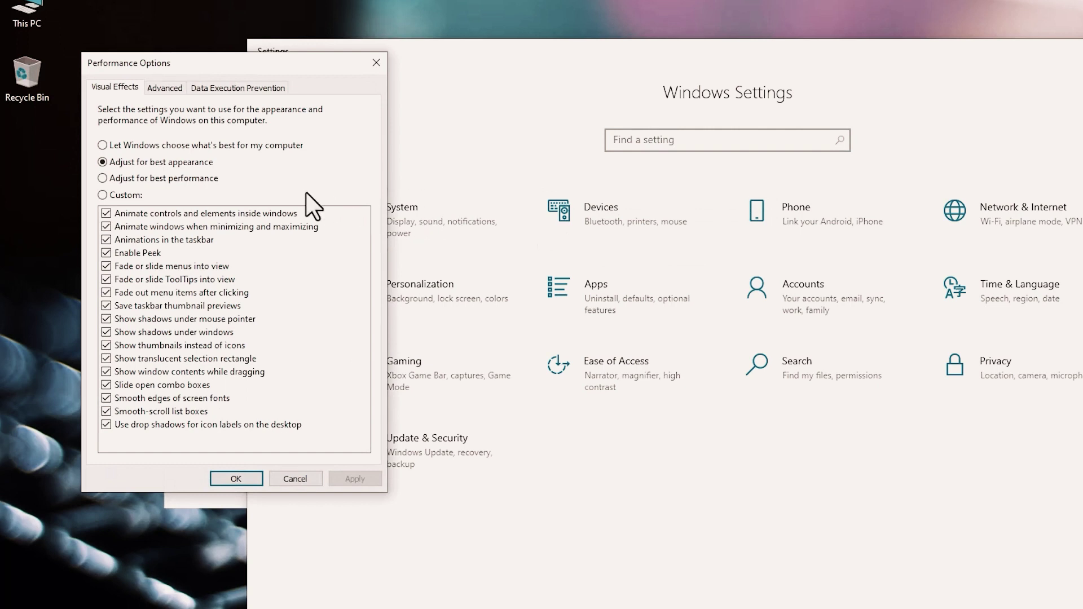
Use Custom visual effects without animations, menu fading, thumbnails, dragged window contents or font smoothing.
left_click(197, 179)
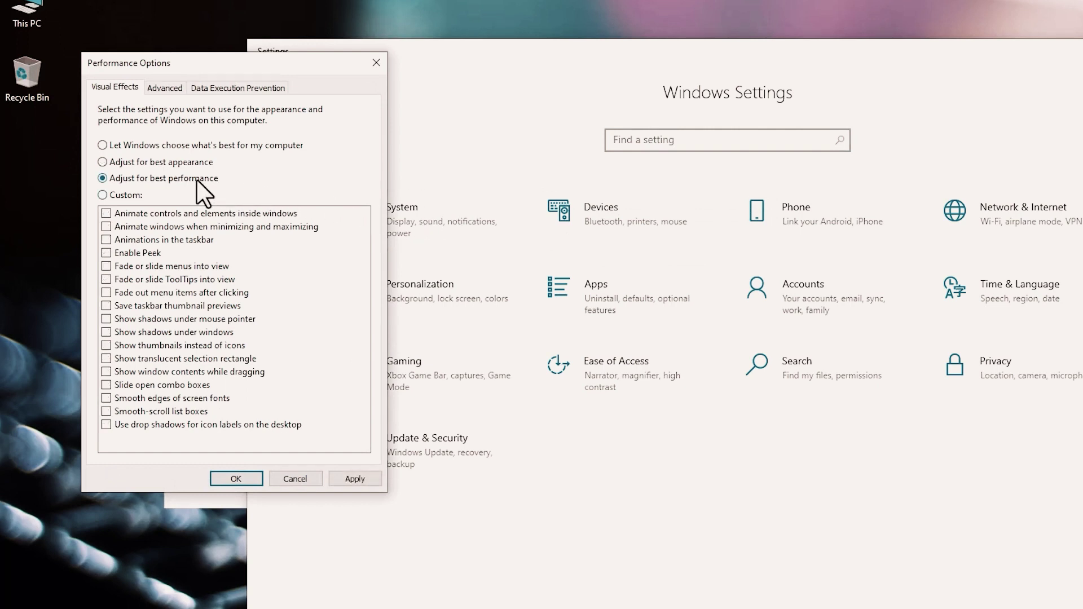
left_click(183, 164)
left_click(121, 195)
left_click(106, 226)
left_click(106, 266)
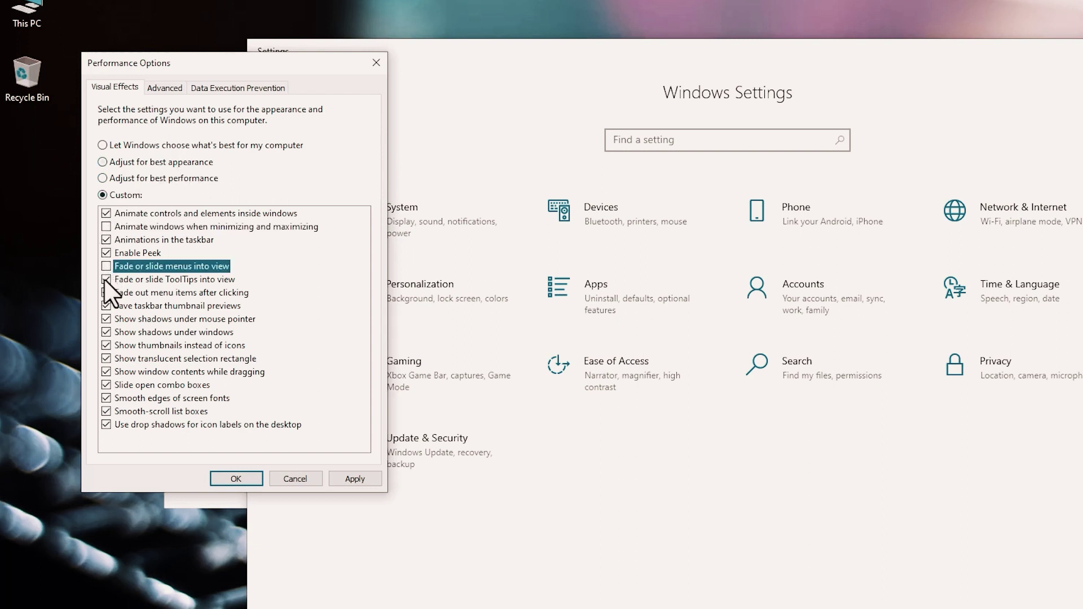
left_click(106, 305)
left_click(107, 345)
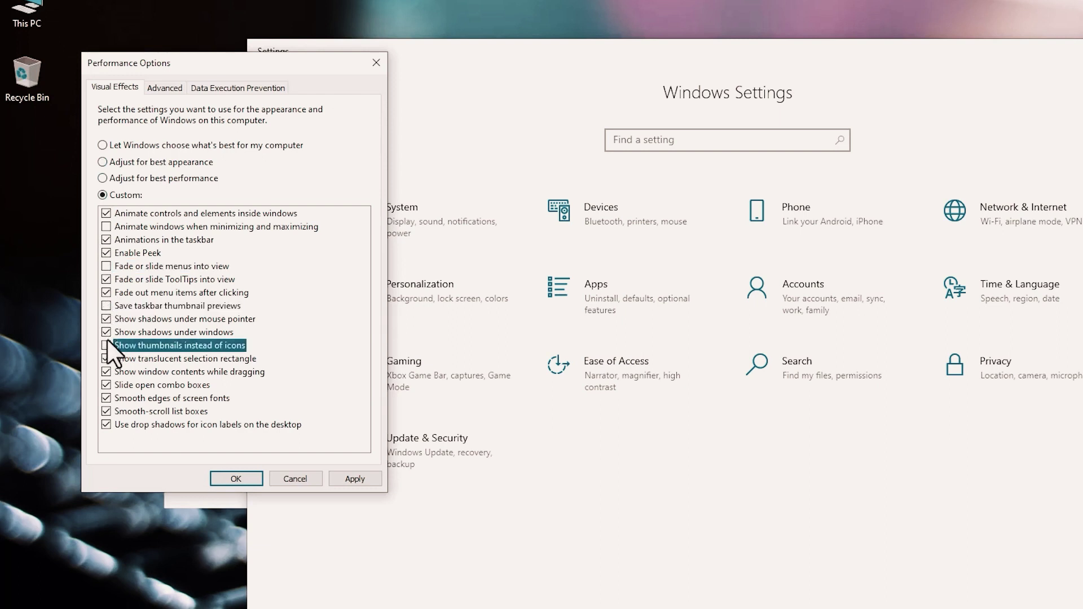
left_click(106, 371)
left_click(107, 398)
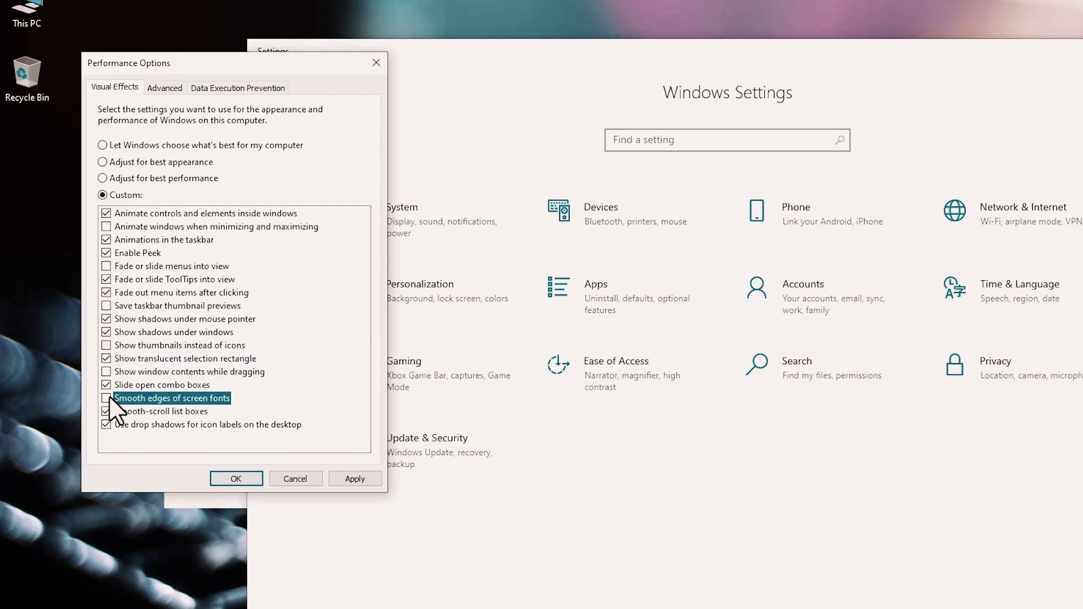
left_click(171, 88)
Leave processor scheduling on Programs and cancel Performance Options.
left_click(218, 176)
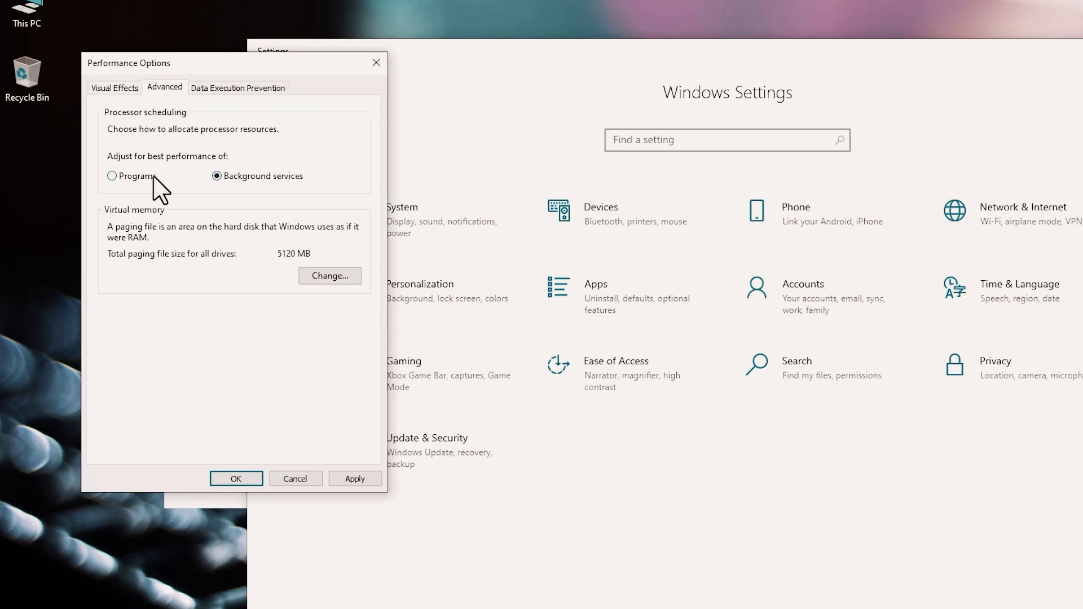
left_click(151, 176)
left_click(118, 89)
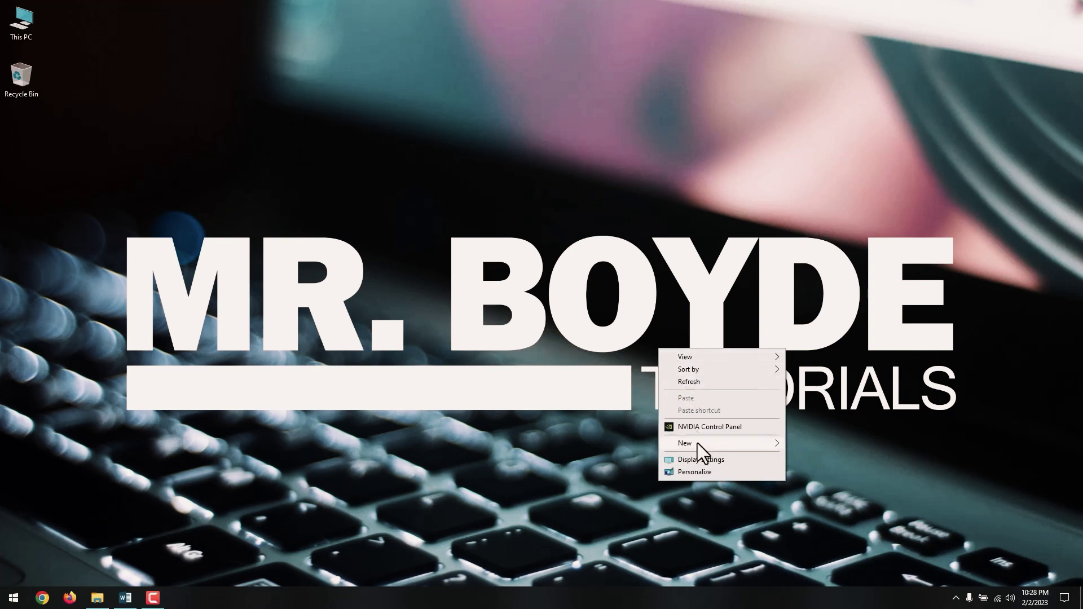
Change the lock screen background from Windows spotlight to Picture.
left_click(702, 471)
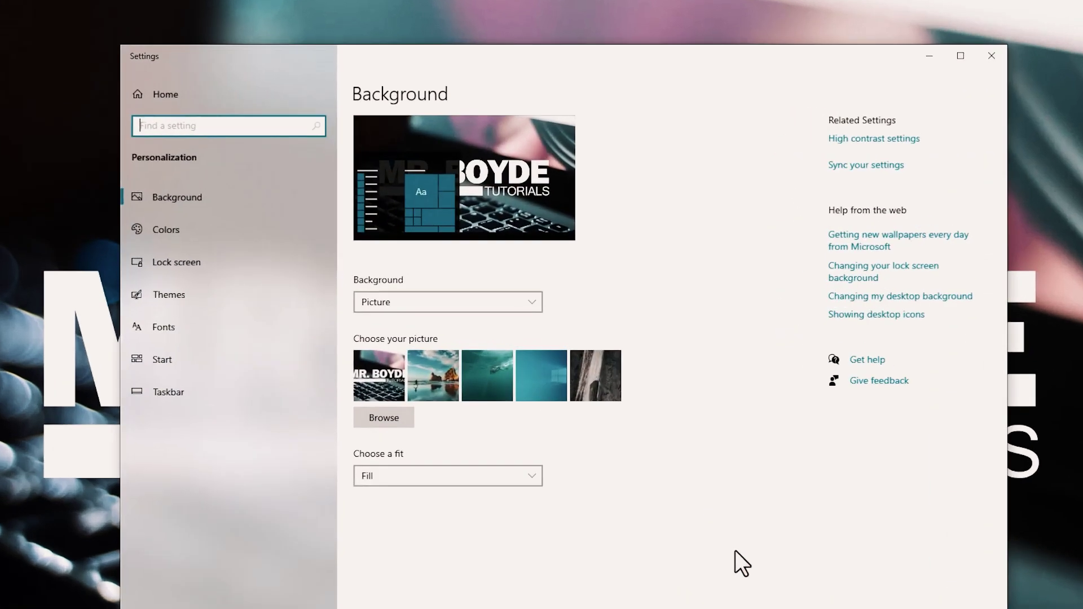
left_click(226, 269)
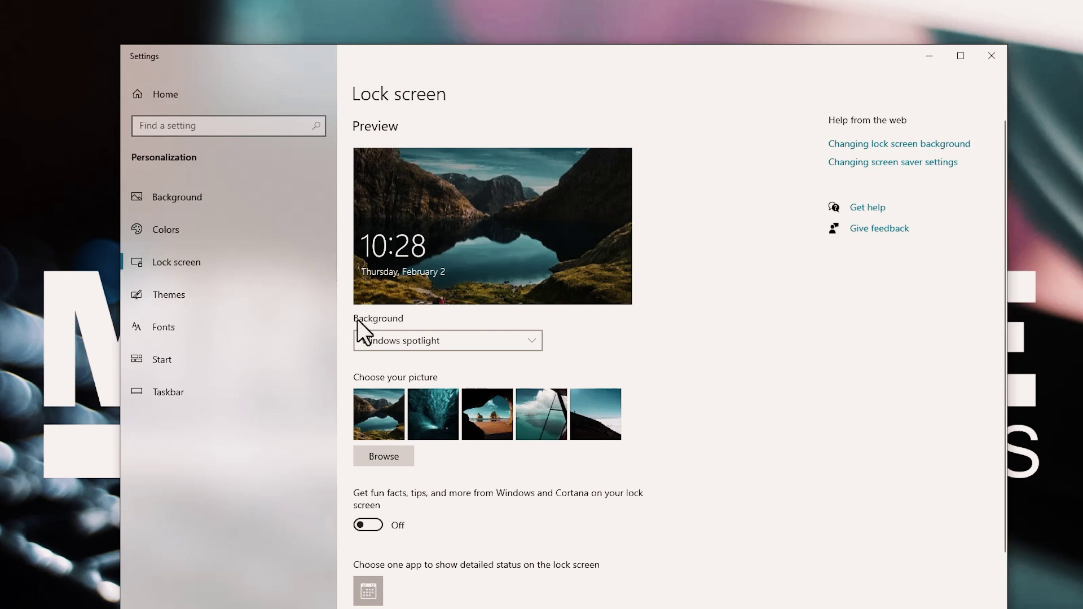
left_click(381, 340)
left_click(395, 361)
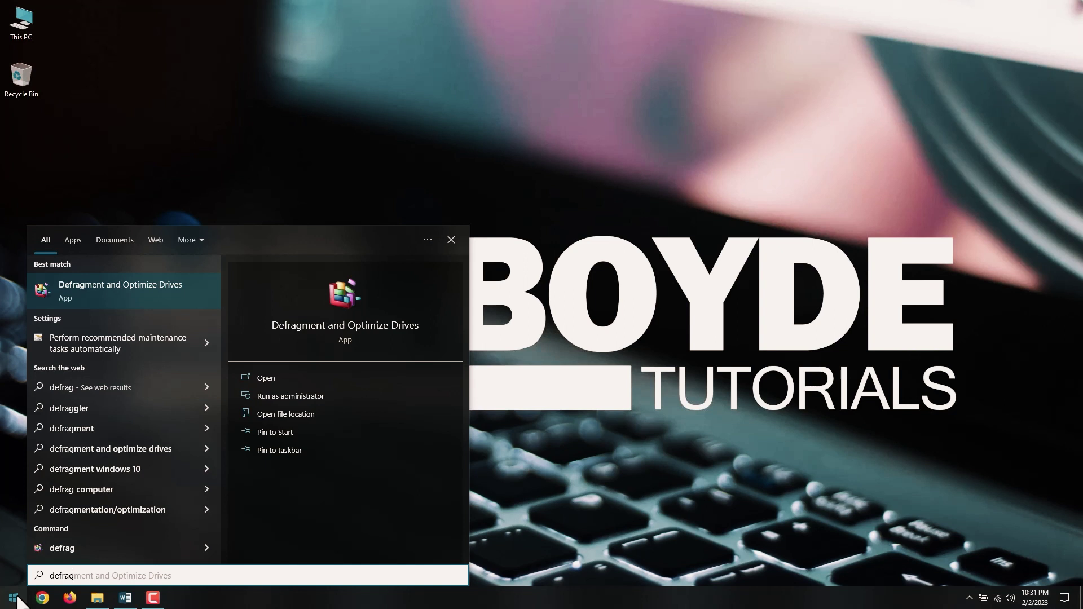
In Defragment and Optimize Drives, optimize the (F:) hard disk, then the (C:) solid state drive.
left_click(92, 292)
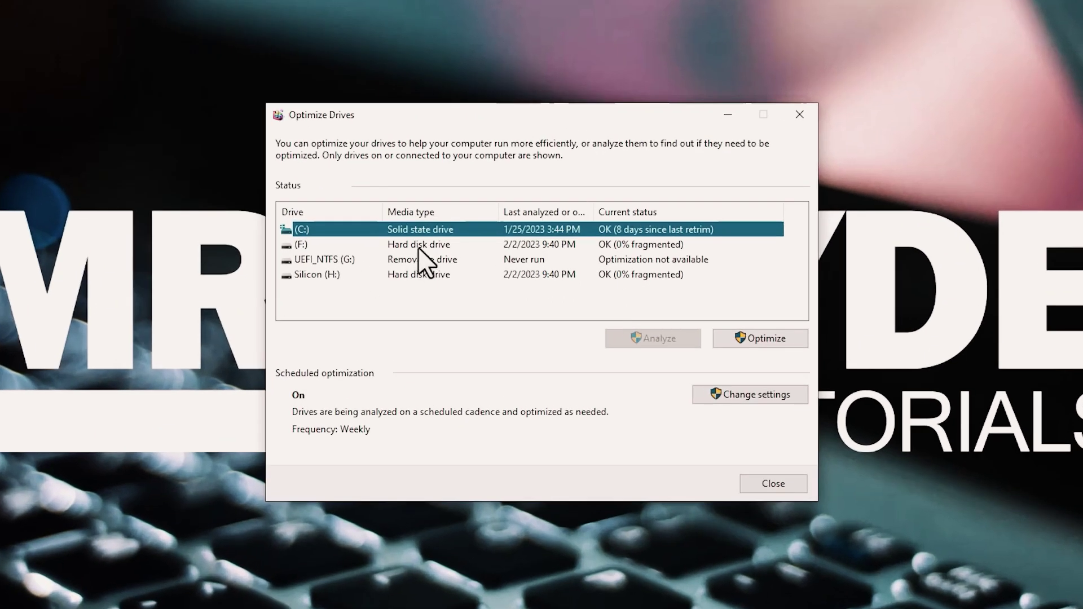
left_click(419, 248)
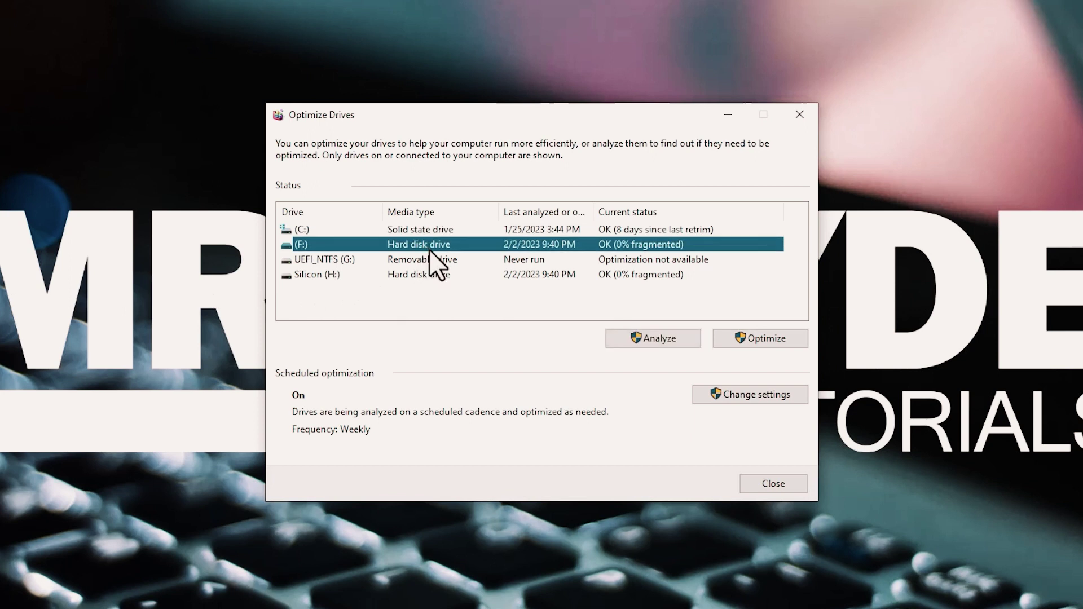
left_click(426, 260)
left_click(431, 275)
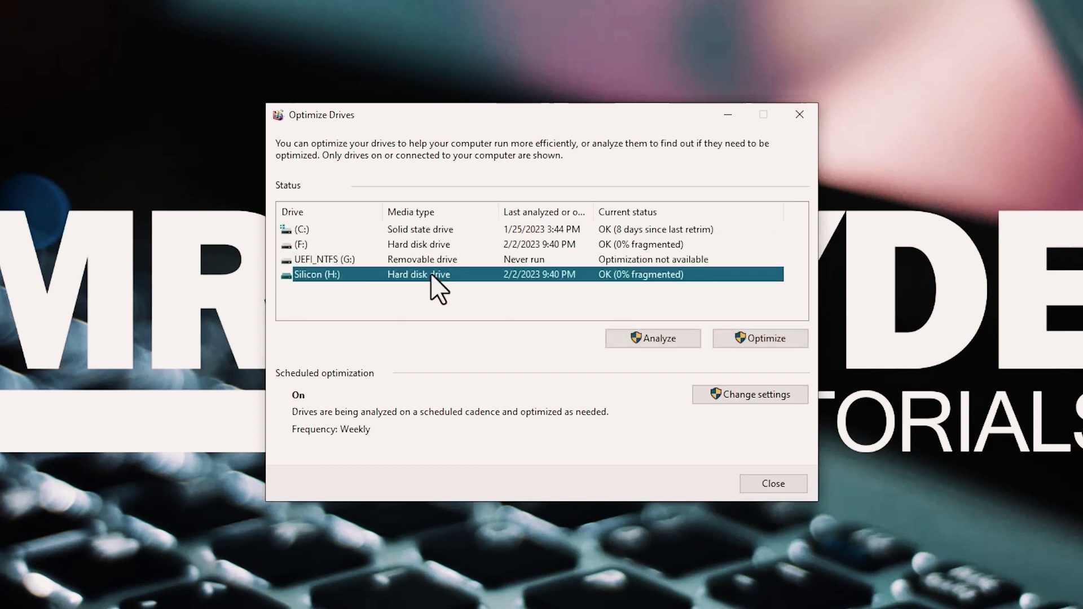
left_click(421, 244)
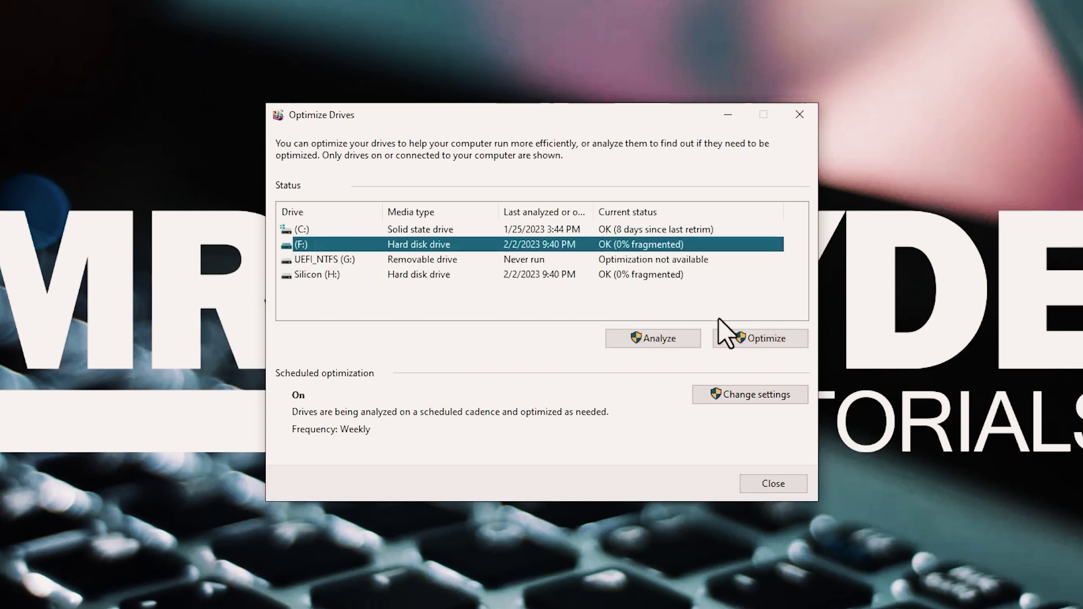
left_click(750, 338)
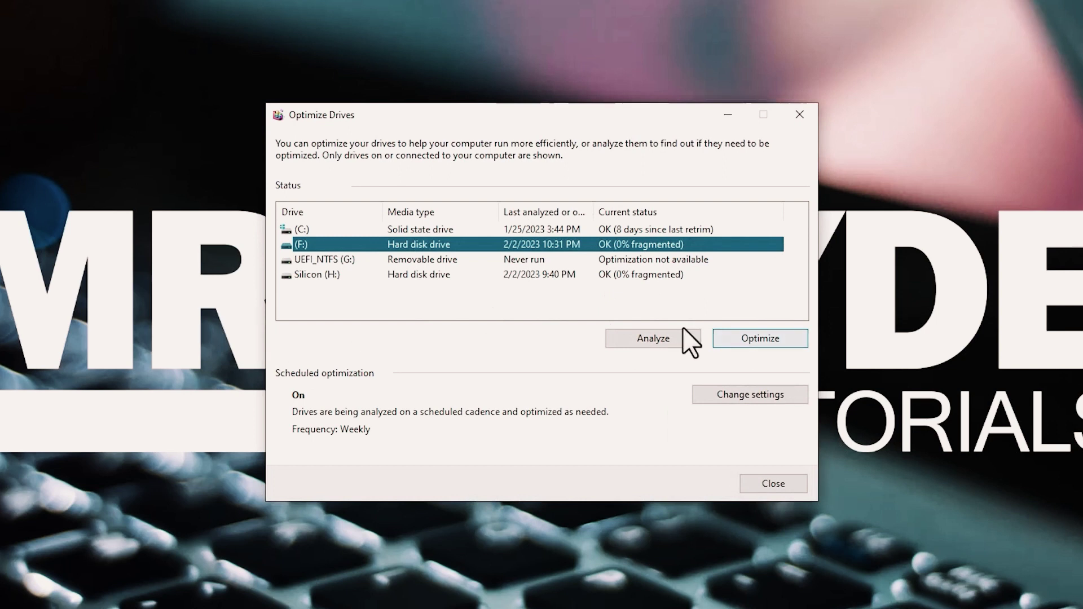
left_click(433, 232)
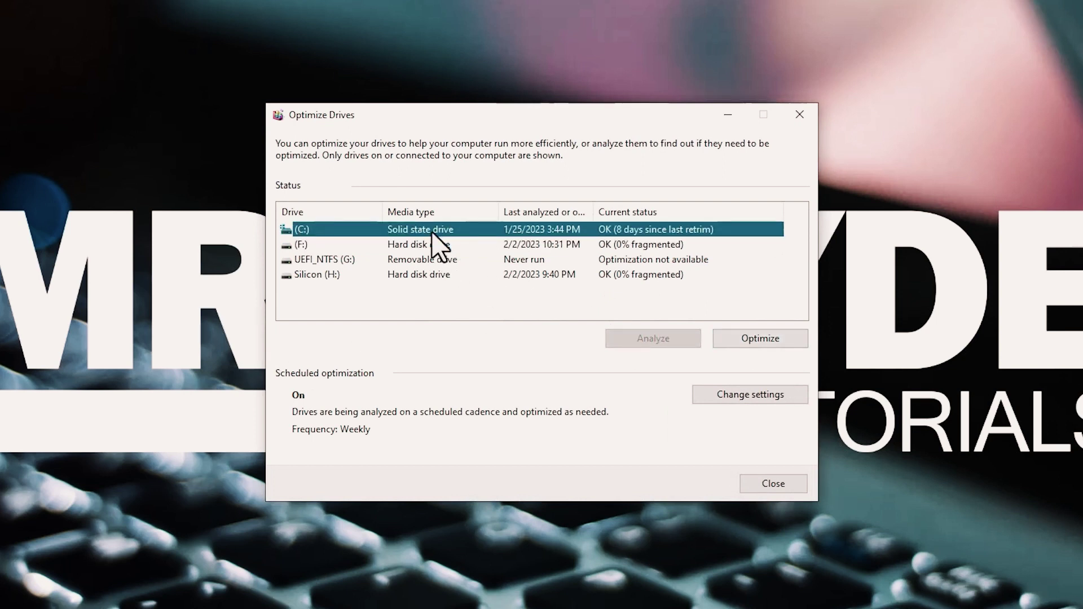
left_click(733, 338)
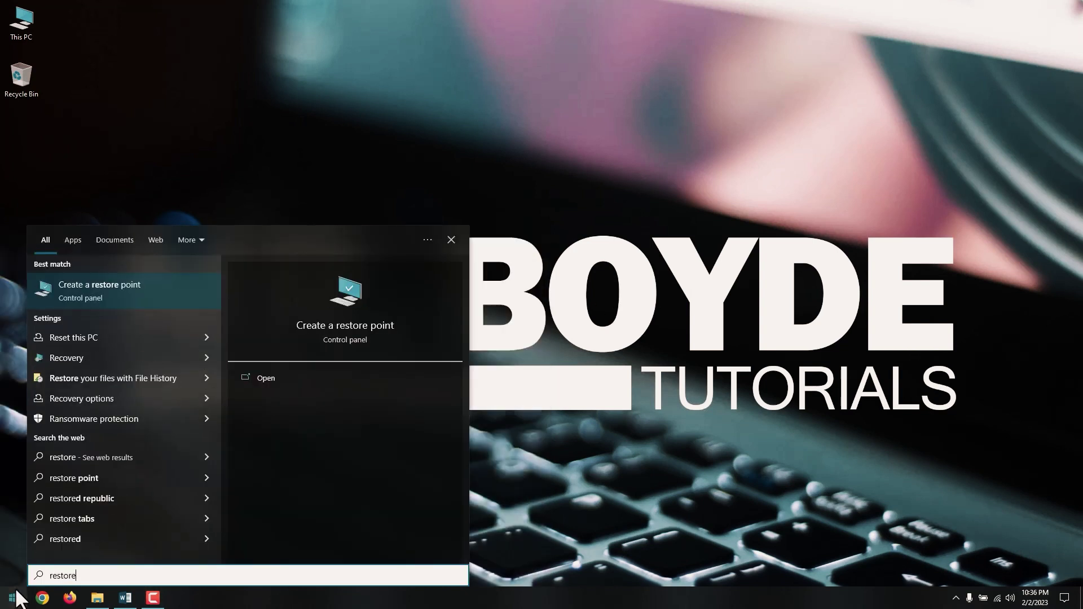
Create a restore point with the description 'Modify Memory Management'.
left_click(93, 290)
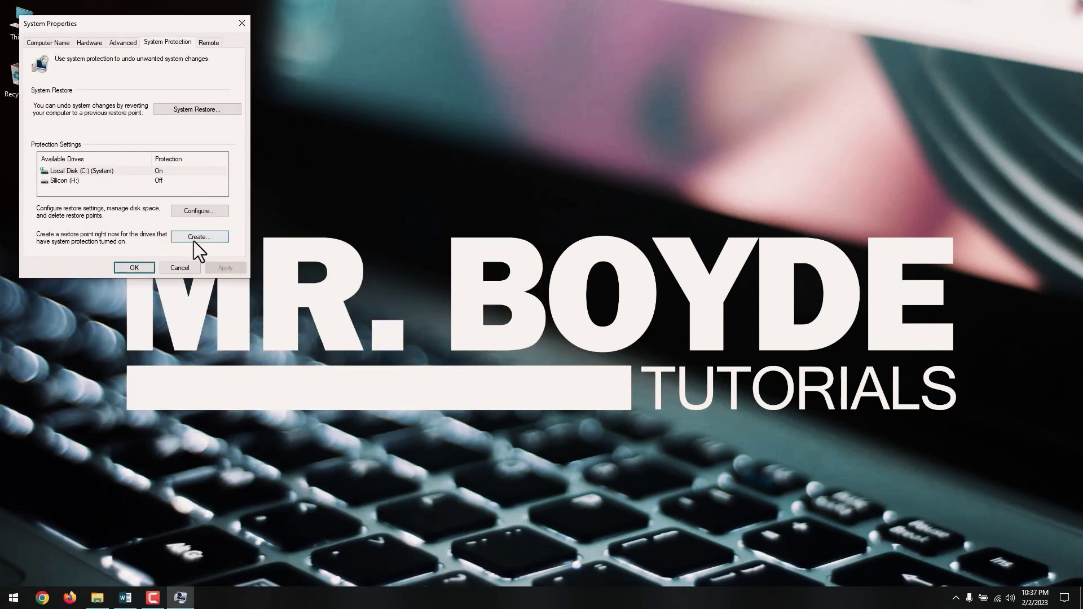
left_click(196, 245)
type("Modify Memory Management")
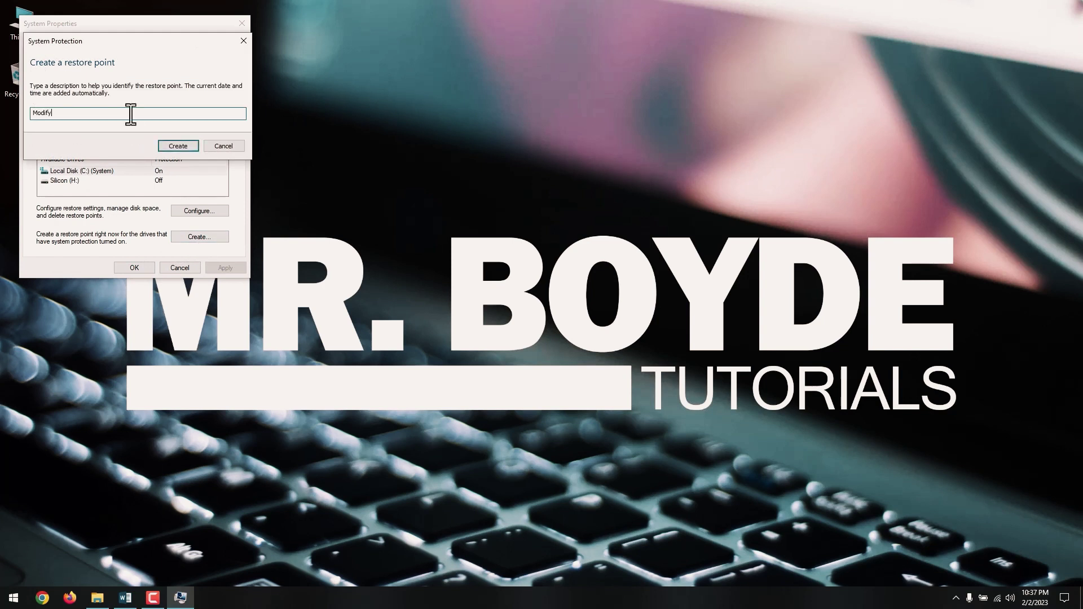
left_click(178, 144)
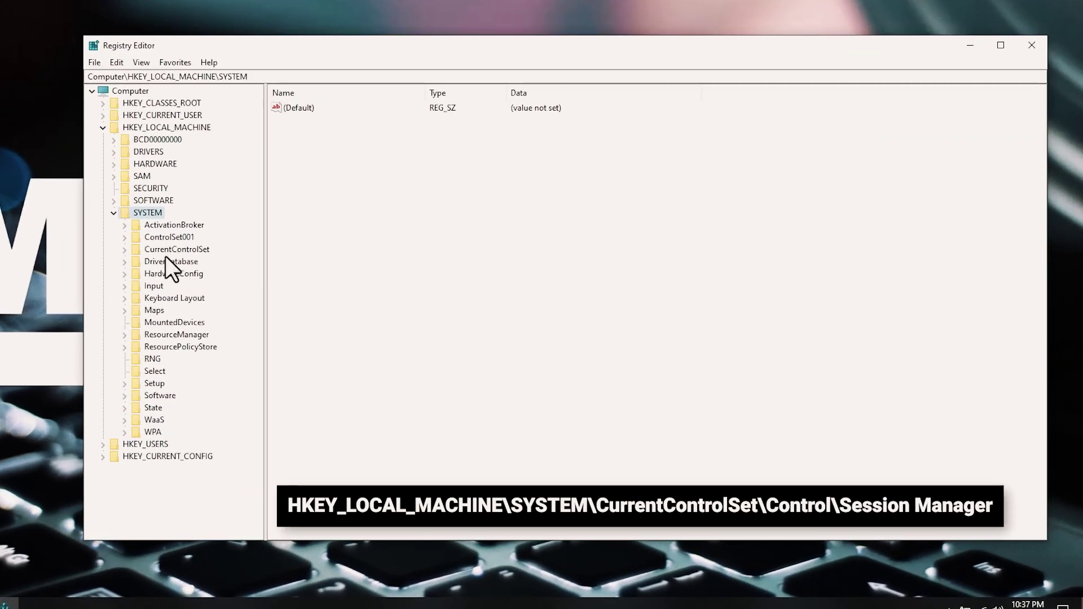
Navigate to CurrentControlSet\Control\Session Manager\Memory Management in the registry tree.
double_click(158, 250)
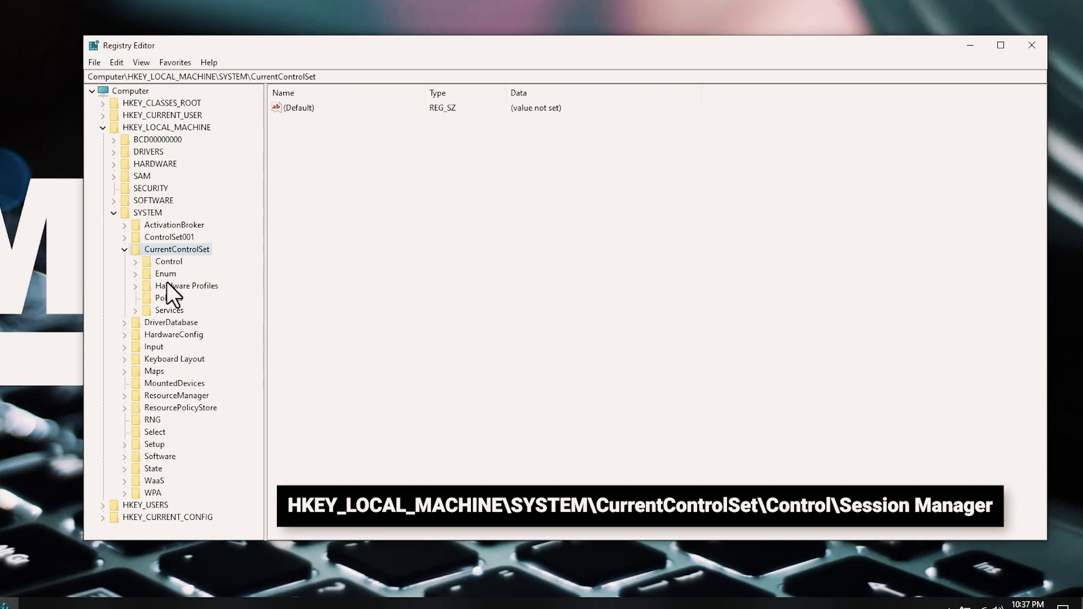
double_click(164, 262)
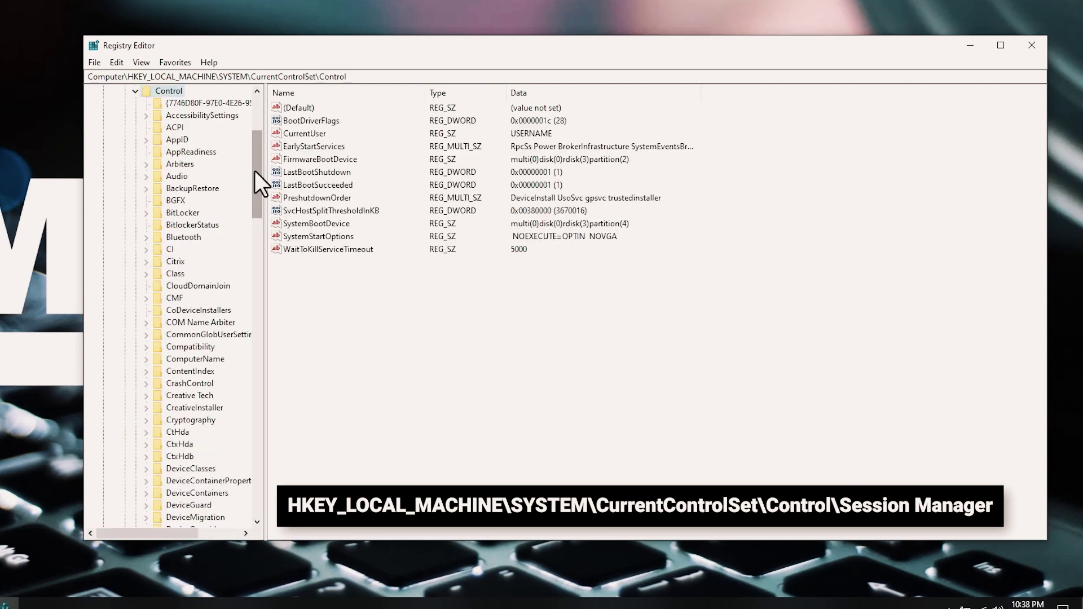
left_click_drag(255, 170, 243, 364)
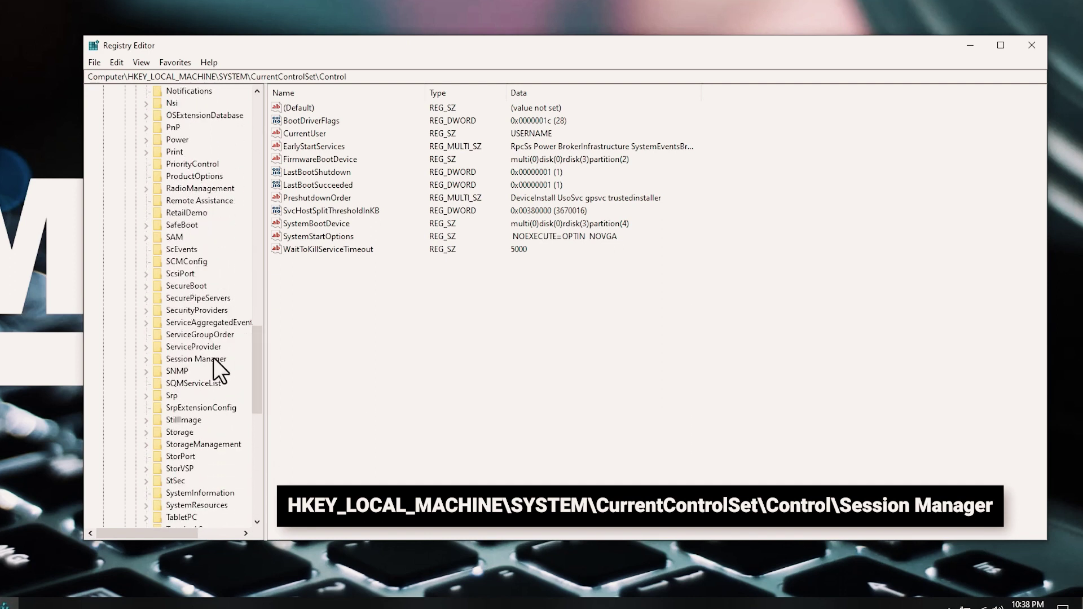
left_click(213, 358)
double_click(207, 357)
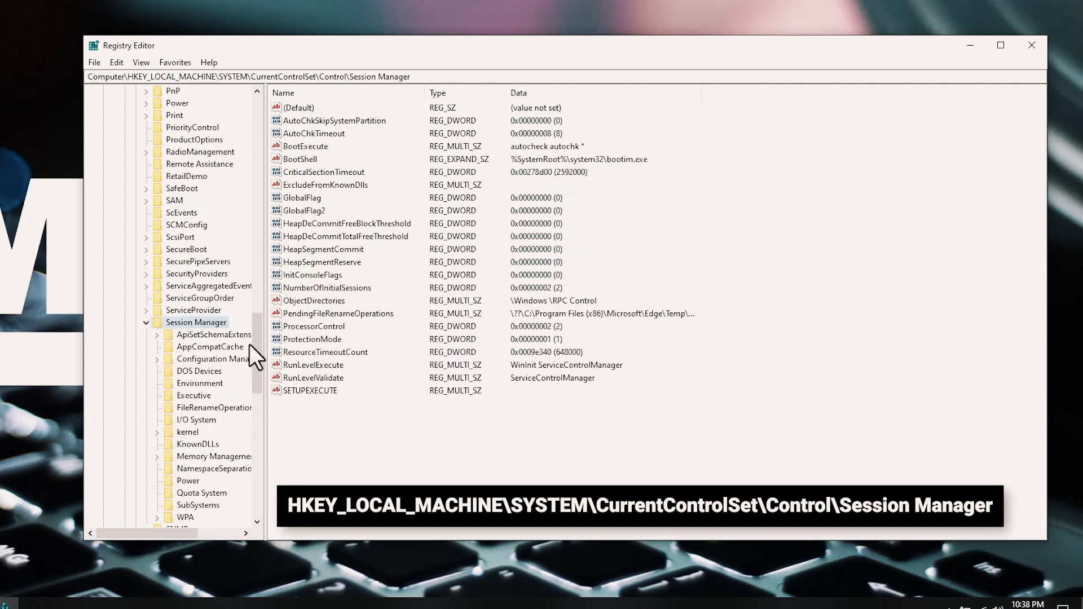
scroll(256, 358, "down", 3)
left_click(224, 347)
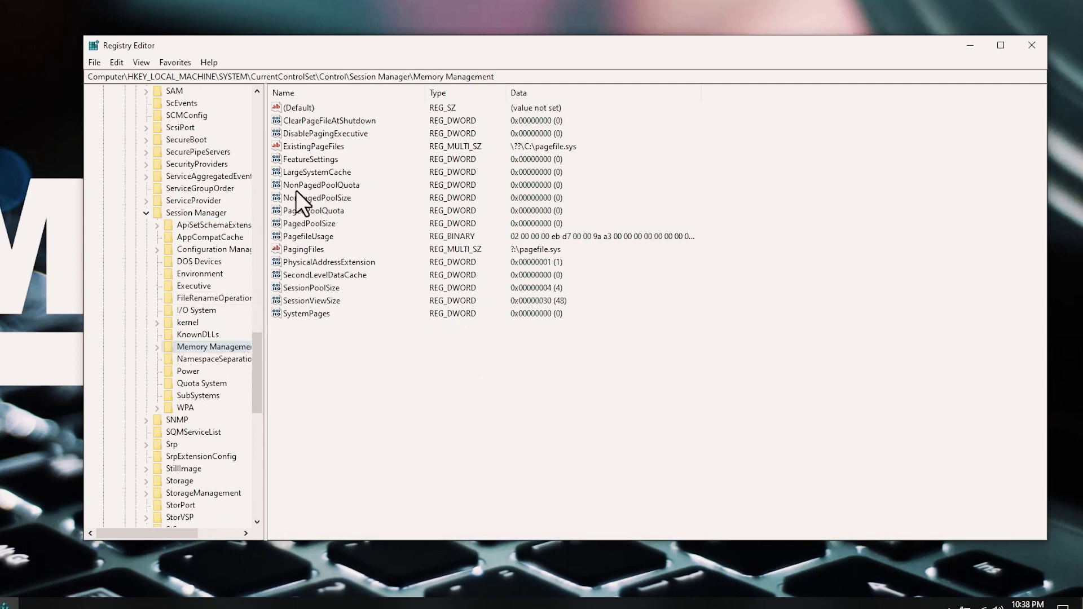
Change the ClearPageFileAtShutdown value data to 1.
double_click(310, 120)
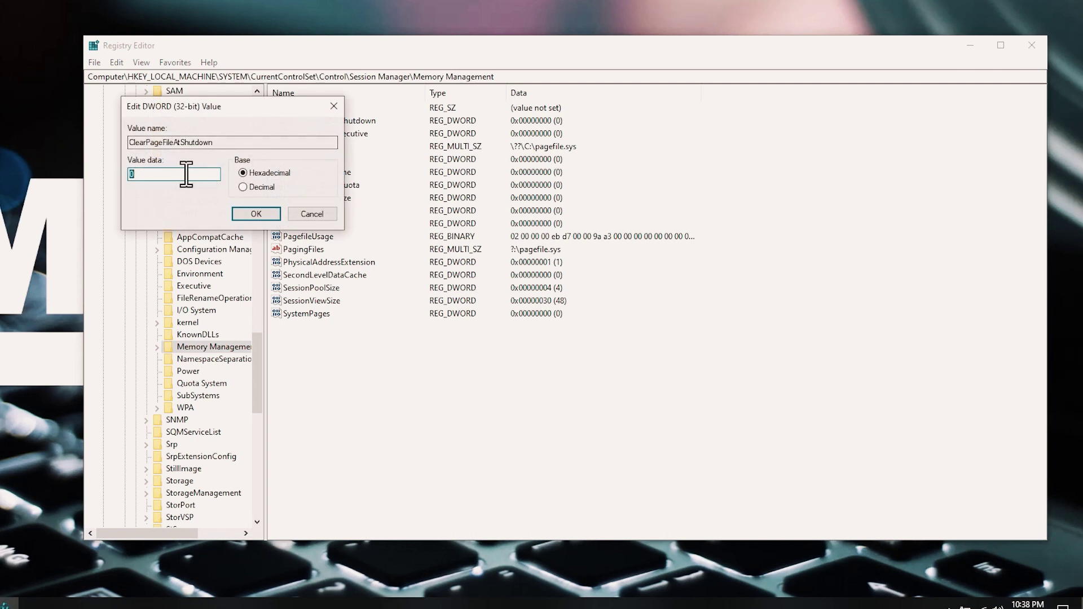
type("1")
left_click(242, 212)
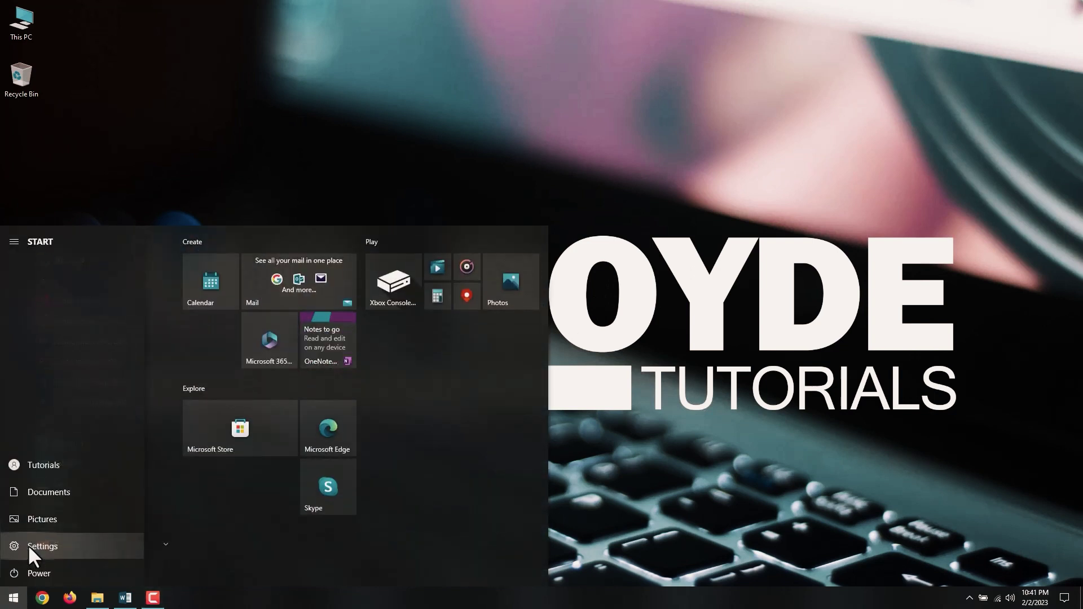
Turn off 'Let apps run in the background' under Privacy > Background apps.
left_click(34, 546)
left_click(753, 315)
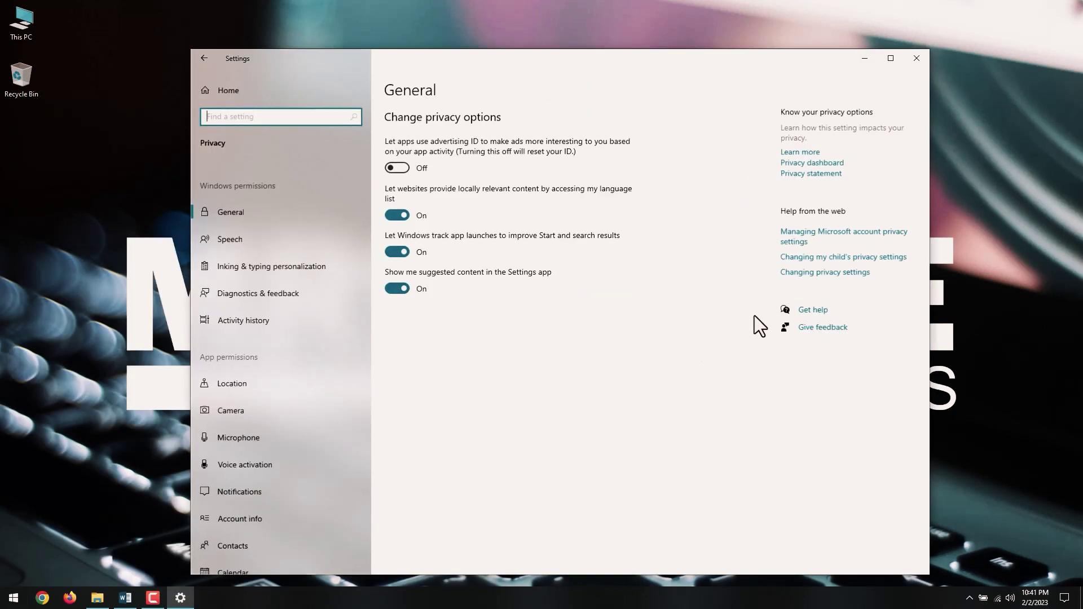
scroll(281, 368, "down", 3)
scroll(279, 368, "down", 3)
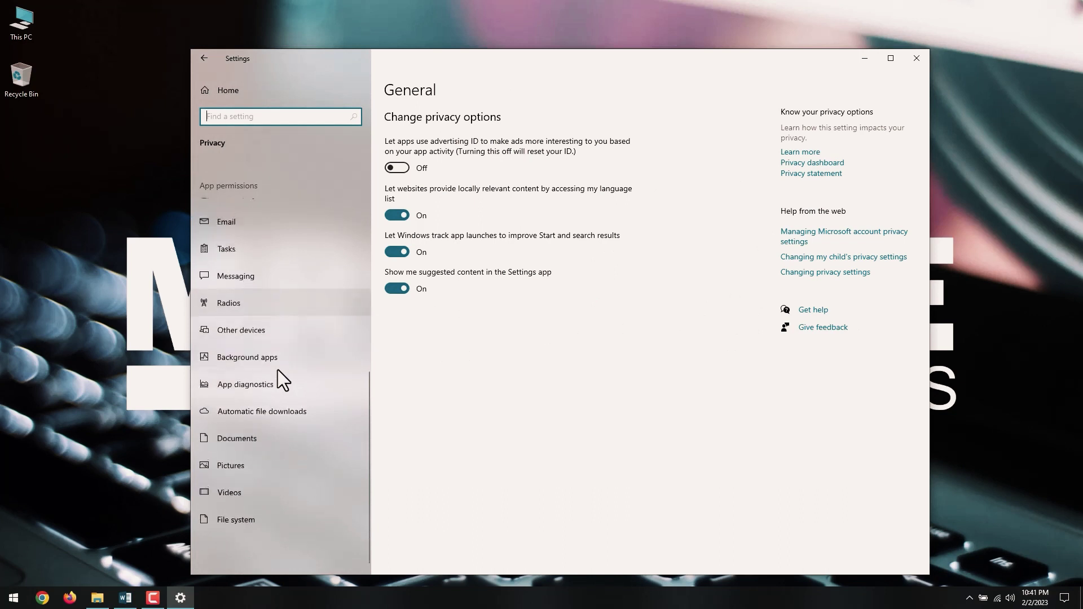
left_click(271, 355)
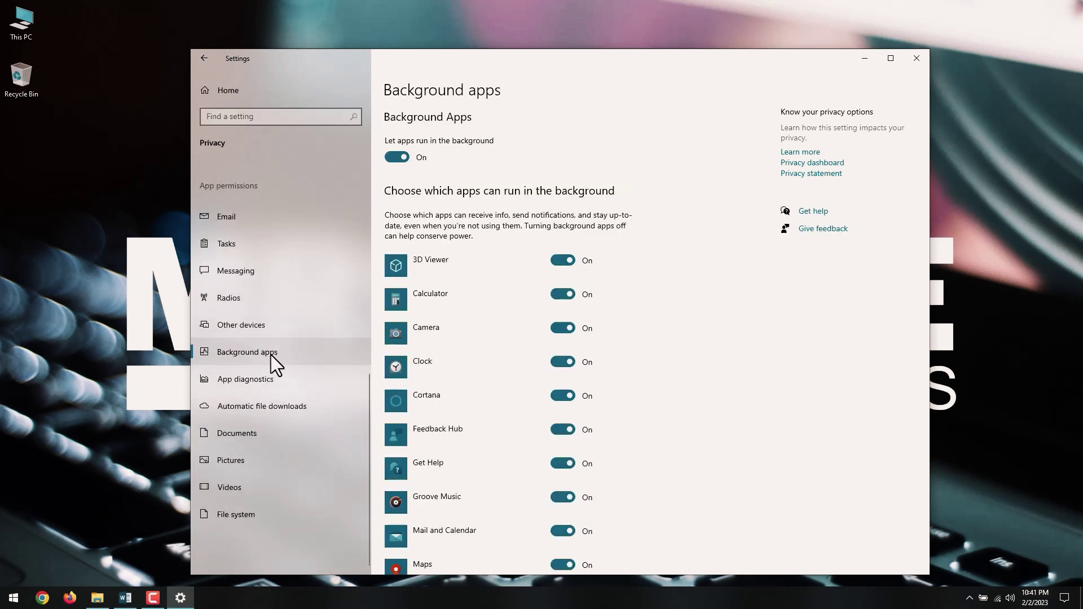
left_click(395, 158)
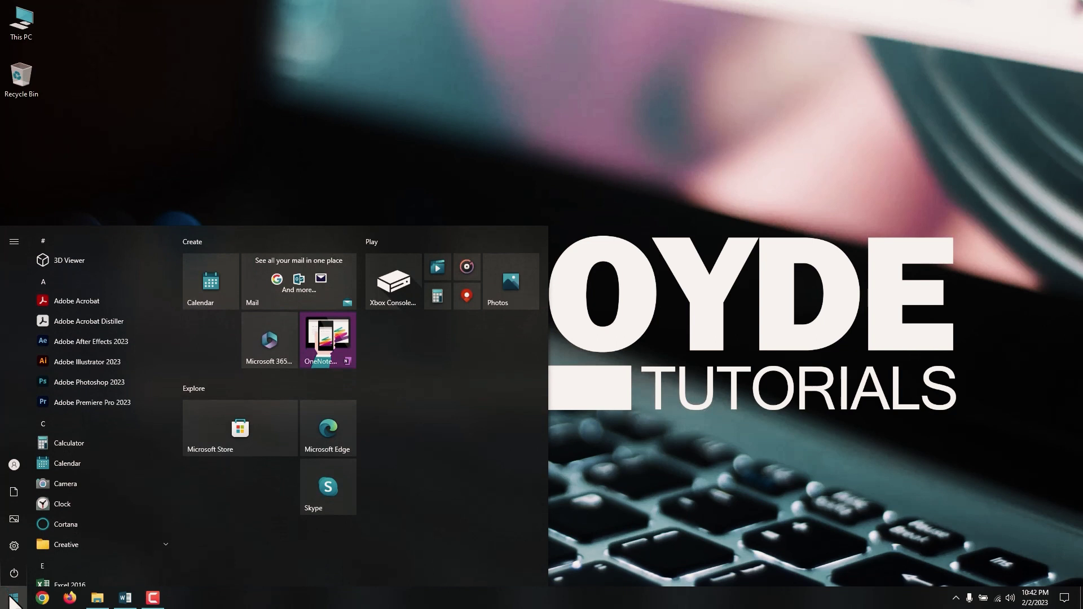
Show the Start menu power options: Sleep, Shut down and Restart.
left_click(18, 570)
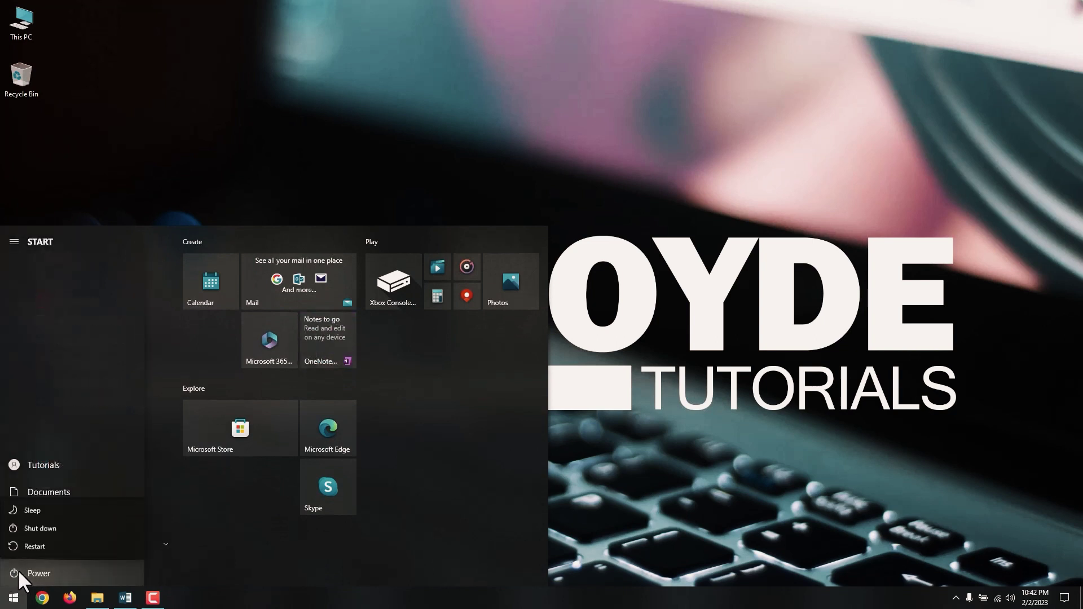